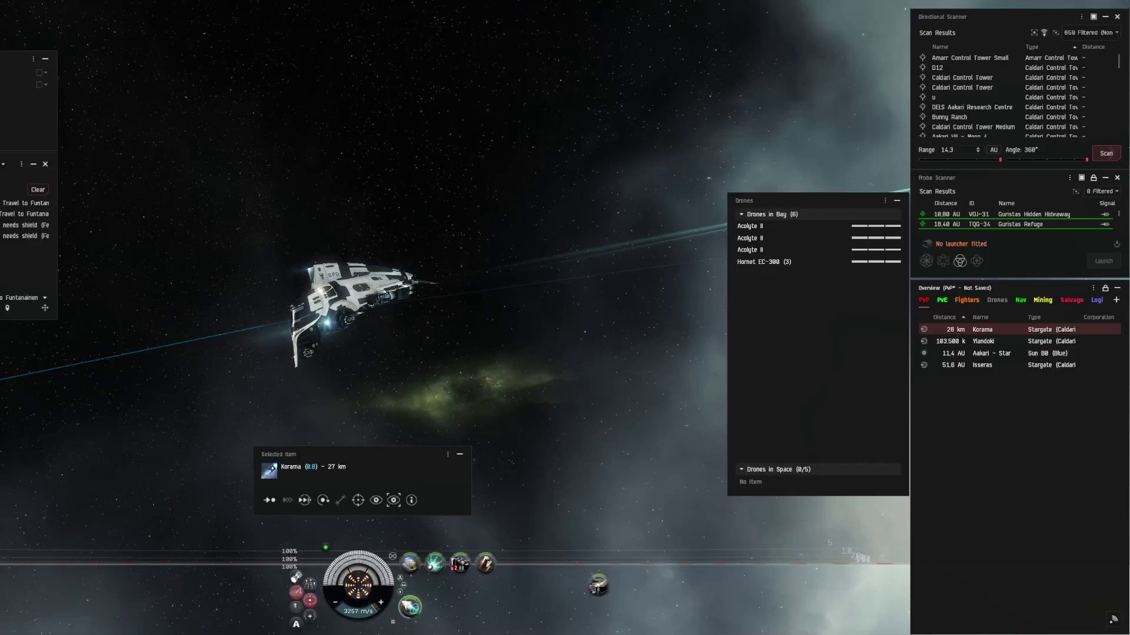
pyautogui.scroll(5, 353, 317)
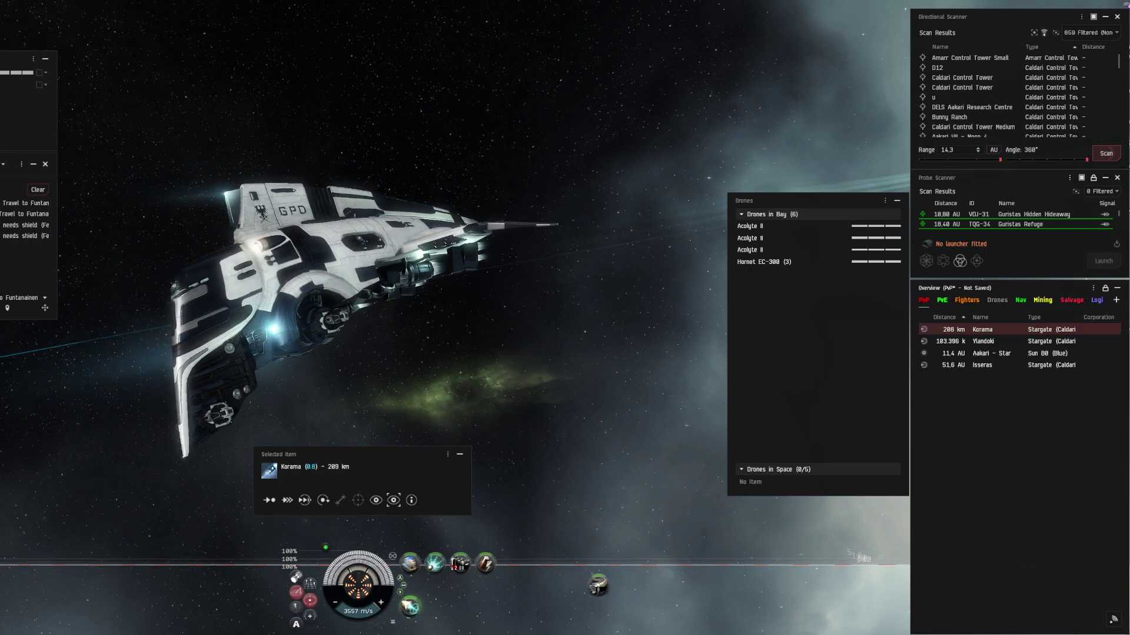
pyautogui.scroll(-10, 358, 316)
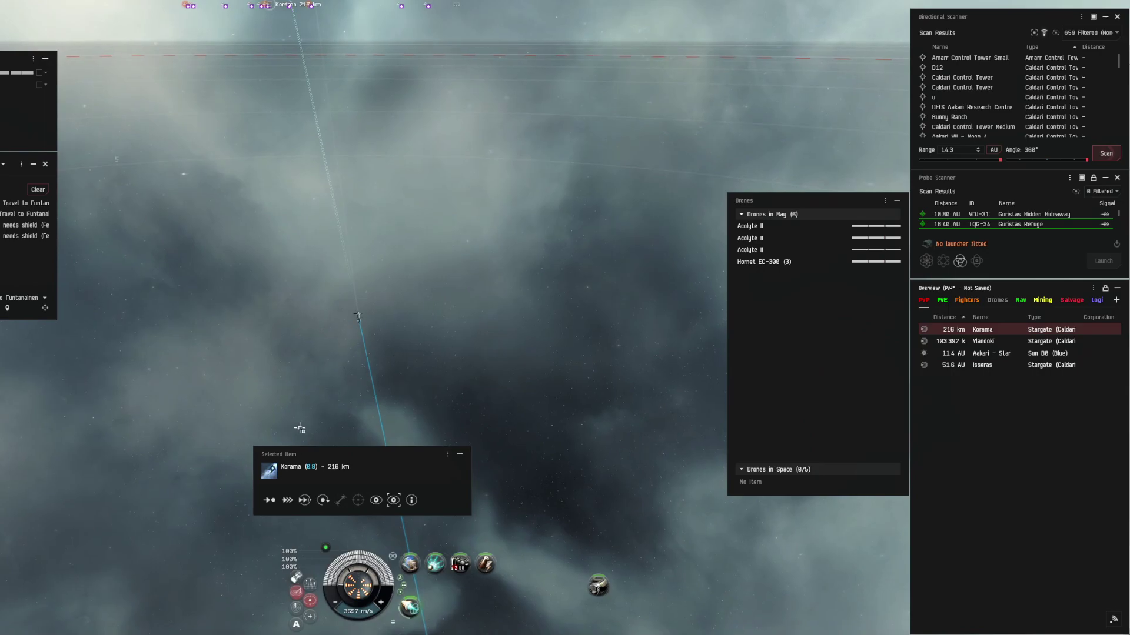
# Step: Turn on the tactical overlay and orbit the camera to survey the surroundings
pyautogui.hotkey('ctrl', 'd')
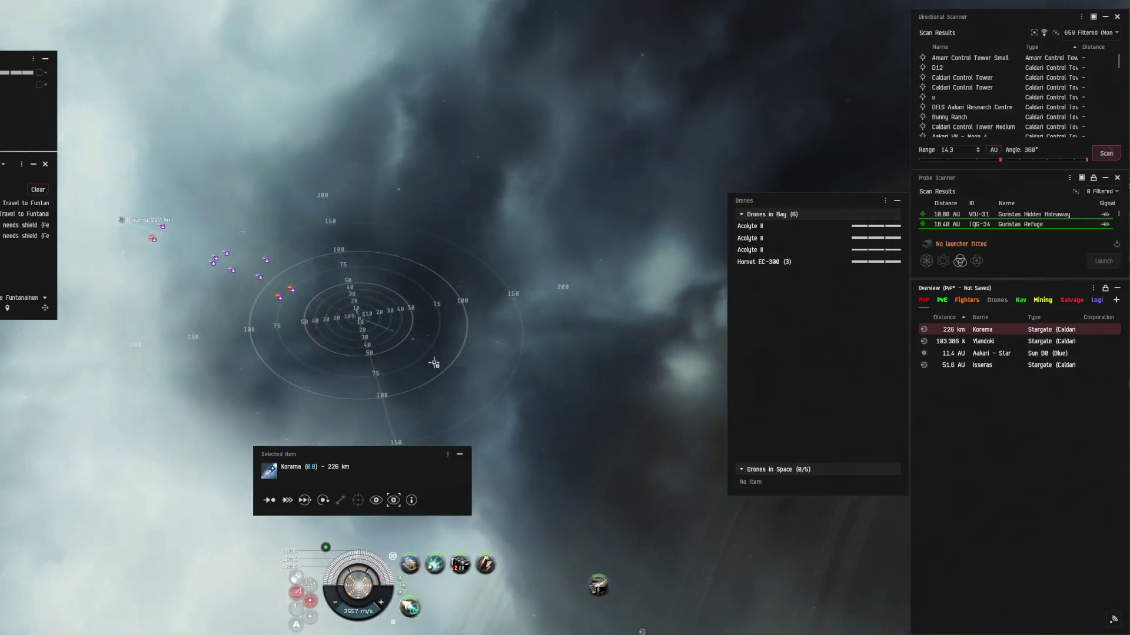
pyautogui.moveTo(382, 374)
pyautogui.mouseDown()
pyautogui.moveTo(523, 327)
pyautogui.moveTo(521, 344)
pyautogui.mouseUp()
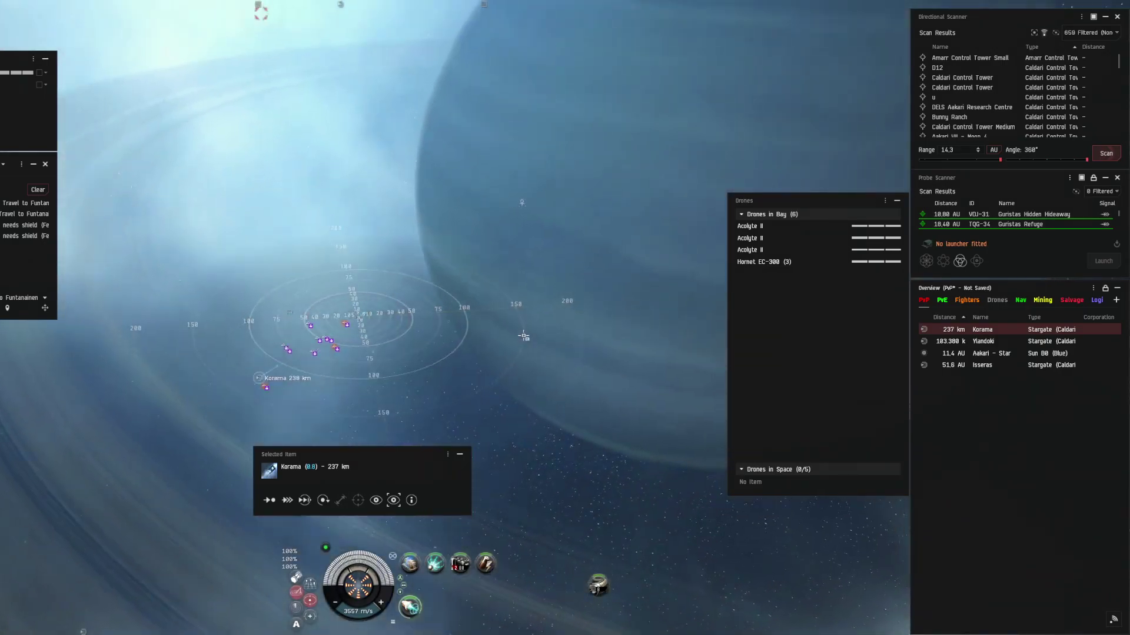
pyautogui.scroll(5, 522, 338)
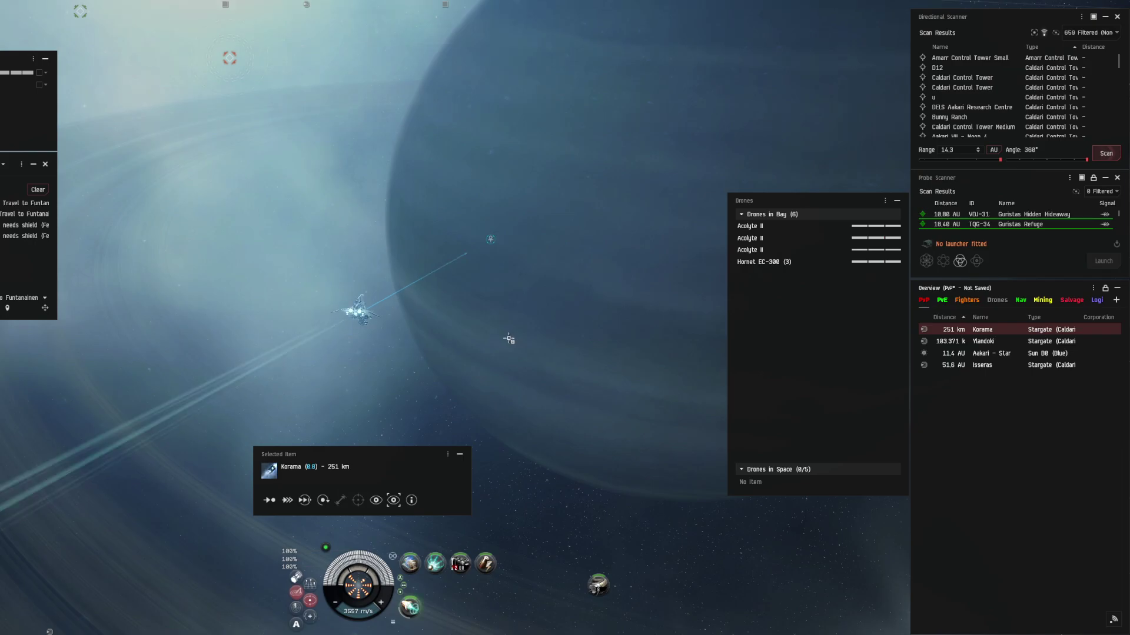
pyautogui.scroll(5, 511, 336)
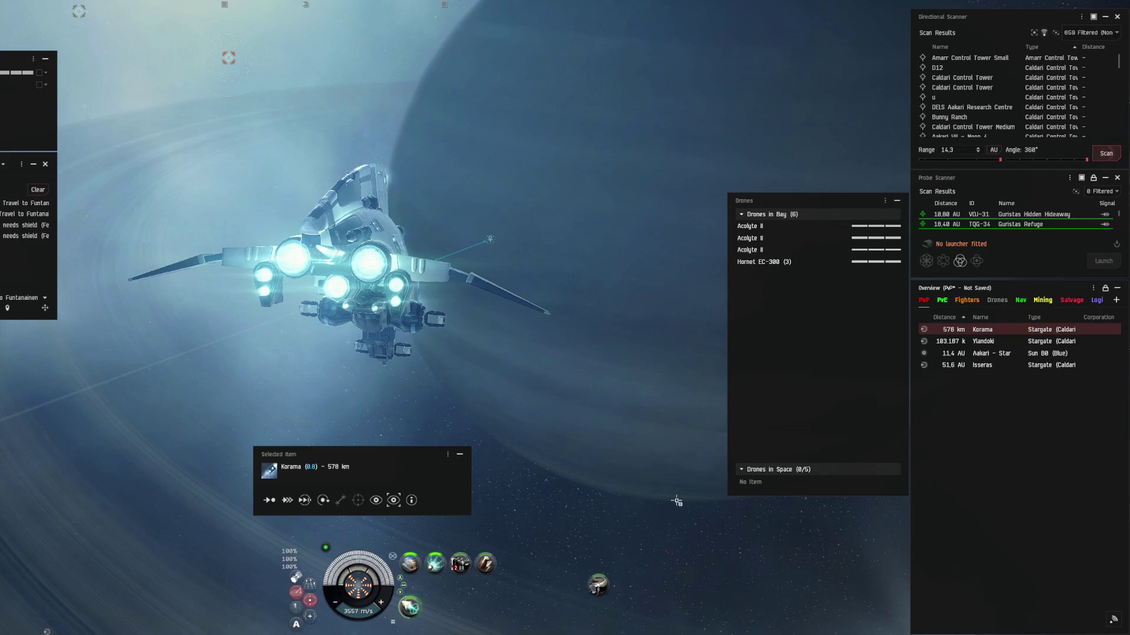
# Step: Warp to the shared Wormhole X702 bookmark from the in-space Locations menu
pyautogui.rightClick(659, 442)
pyautogui.moveTo(696, 563)
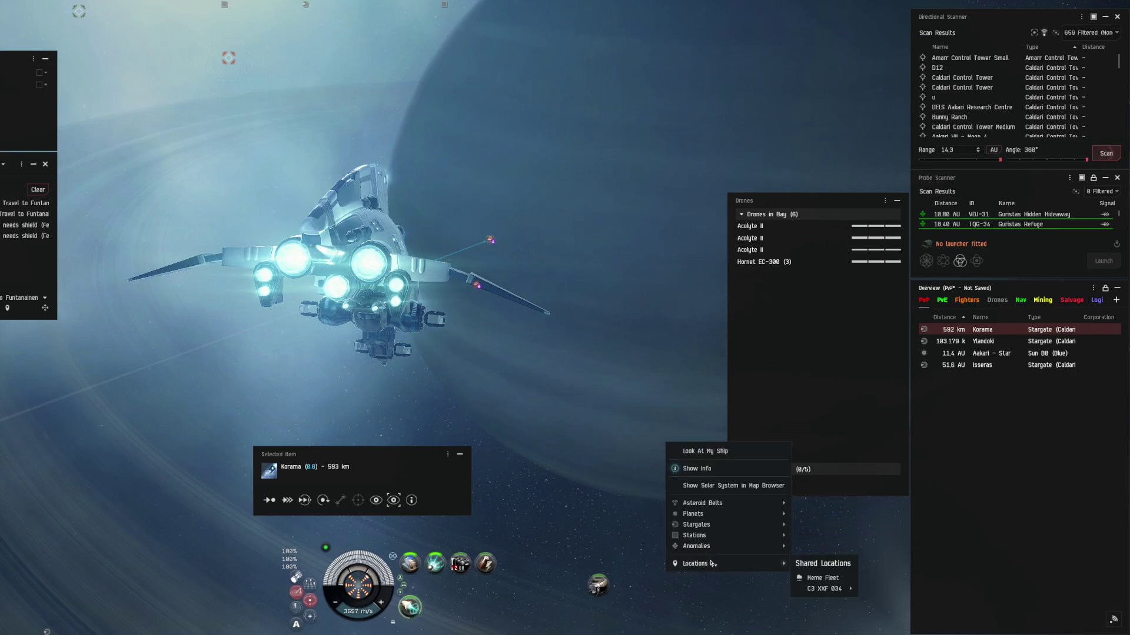
pyautogui.click(916, 522)
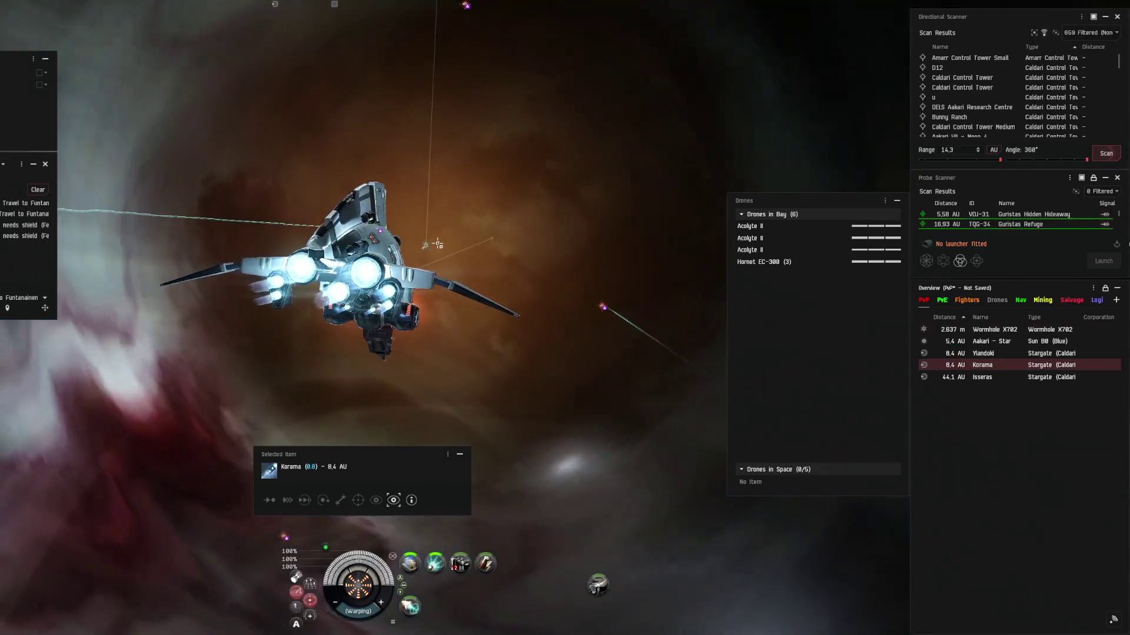
# Step: Jump through Wormhole X702 into J153034 via its radial menu
pyautogui.click(397, 243)
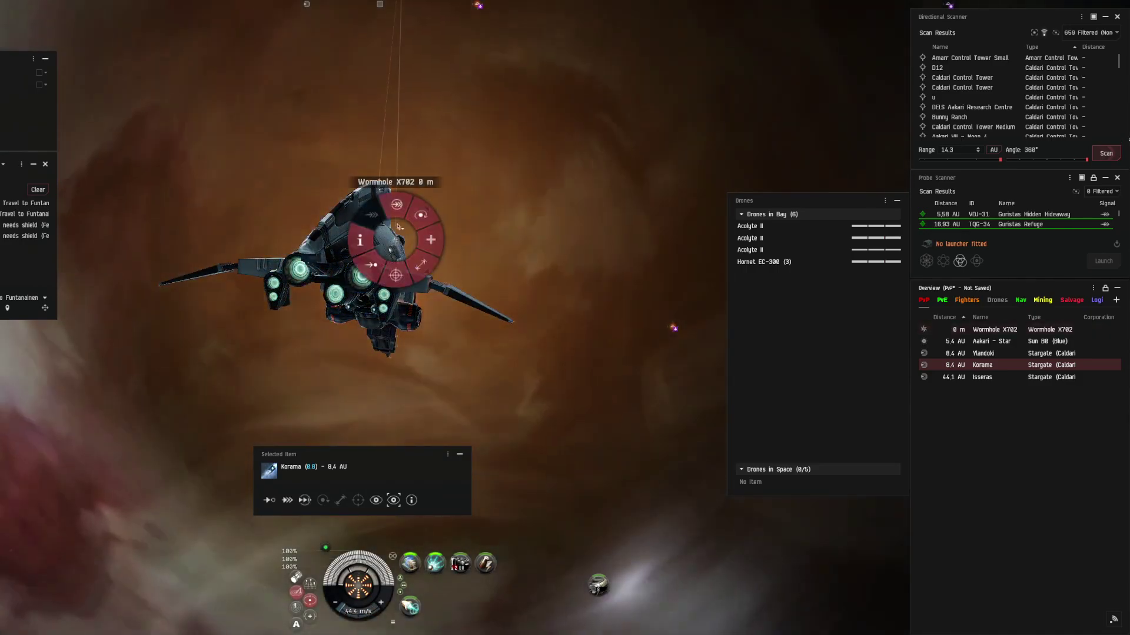
pyautogui.moveTo(396, 244); pyautogui.dragTo(397, 189)
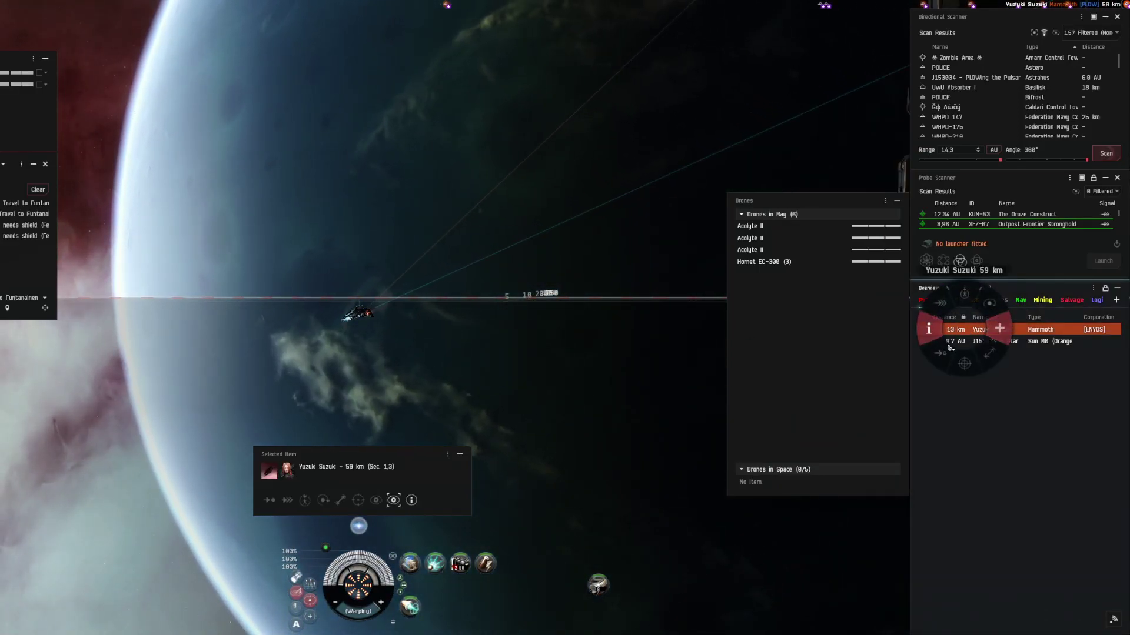
# Step: Lock the tackled Mammoth as a target and swing the camera onto it
pyautogui.keyDown('ctrl'); pyautogui.click(961, 333); pyautogui.keyUp('ctrl')
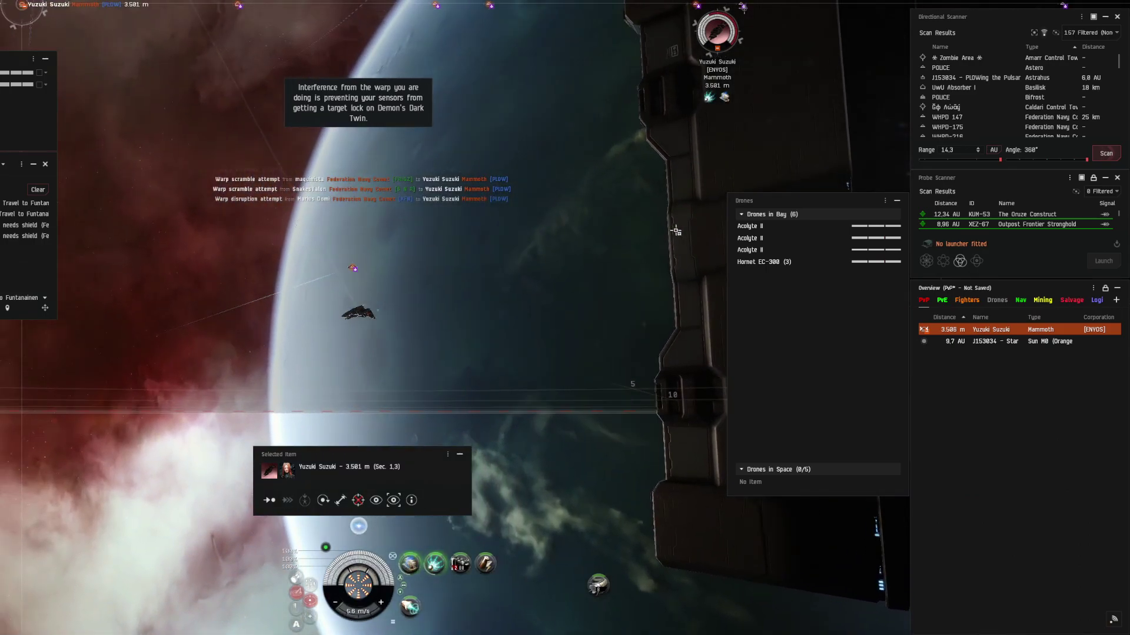
pyautogui.moveTo(577, 246); pyautogui.dragTo(705, 366)
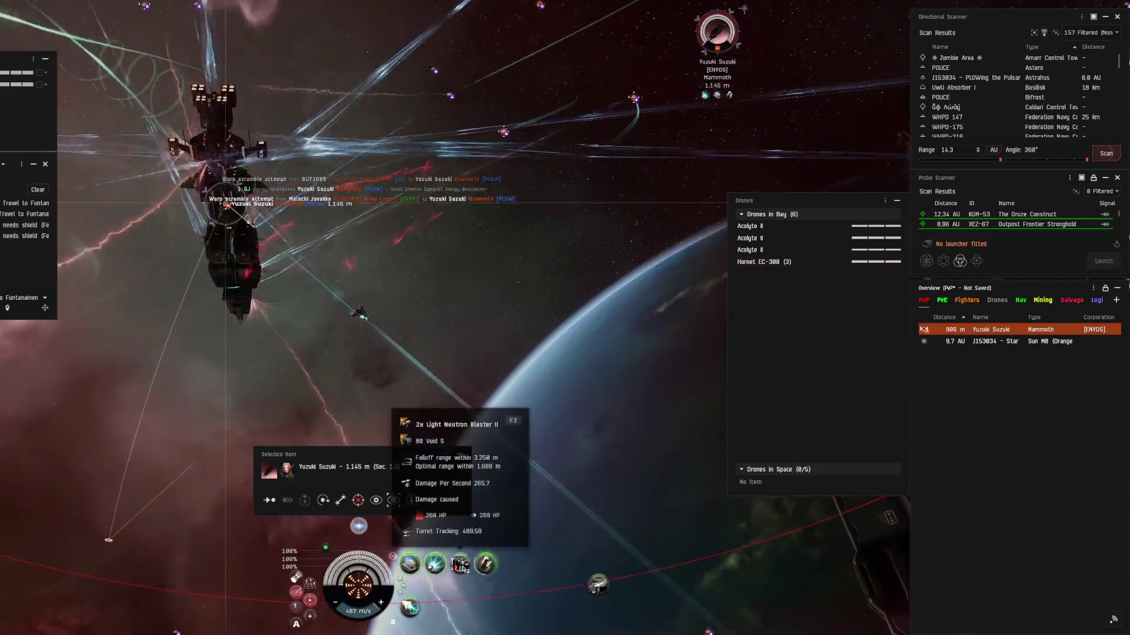
# Step: Orbit the Mammoth at 2,000 m from its radial menu while watching the fight
pyautogui.moveTo(275, 279); pyautogui.dragTo(305, 252)
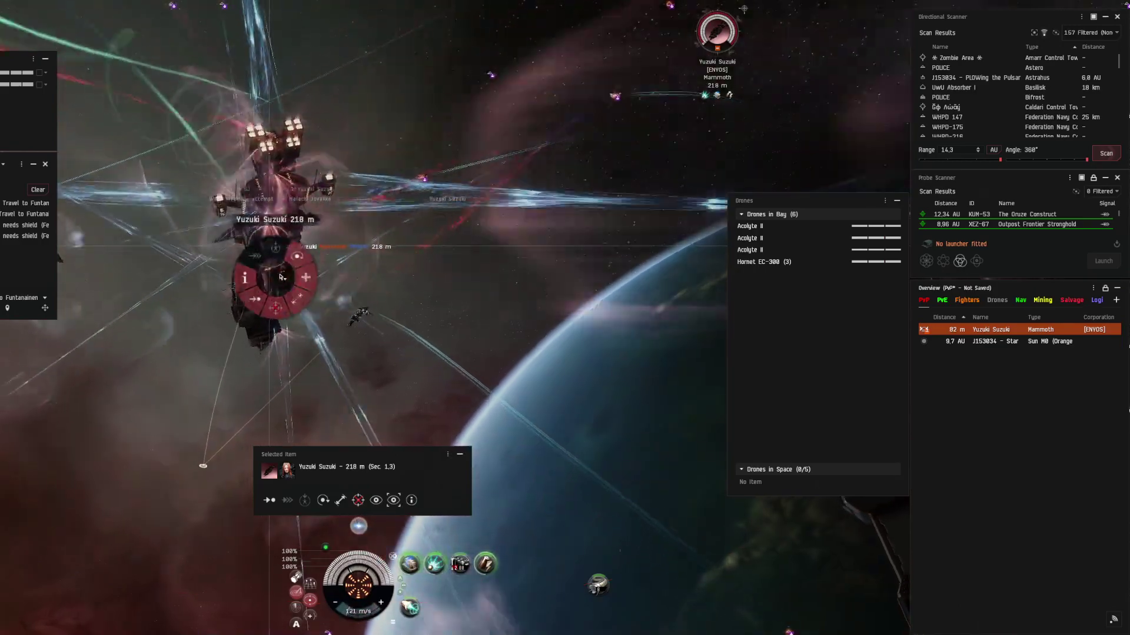
pyautogui.click(302, 253)
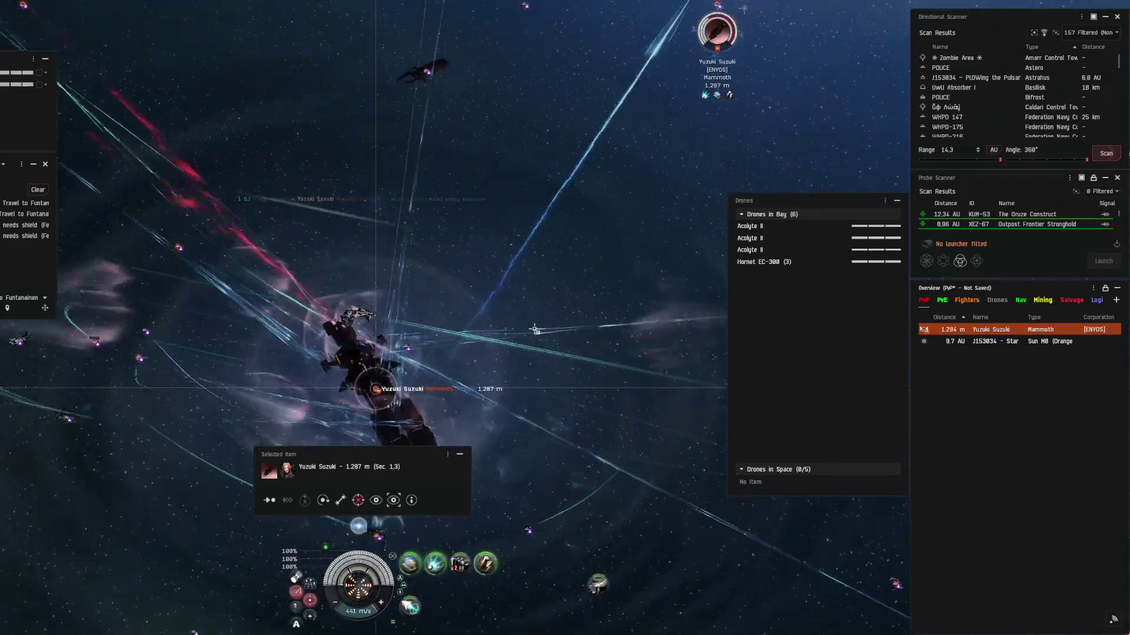
pyautogui.moveTo(534, 330); pyautogui.dragTo(541, 276)
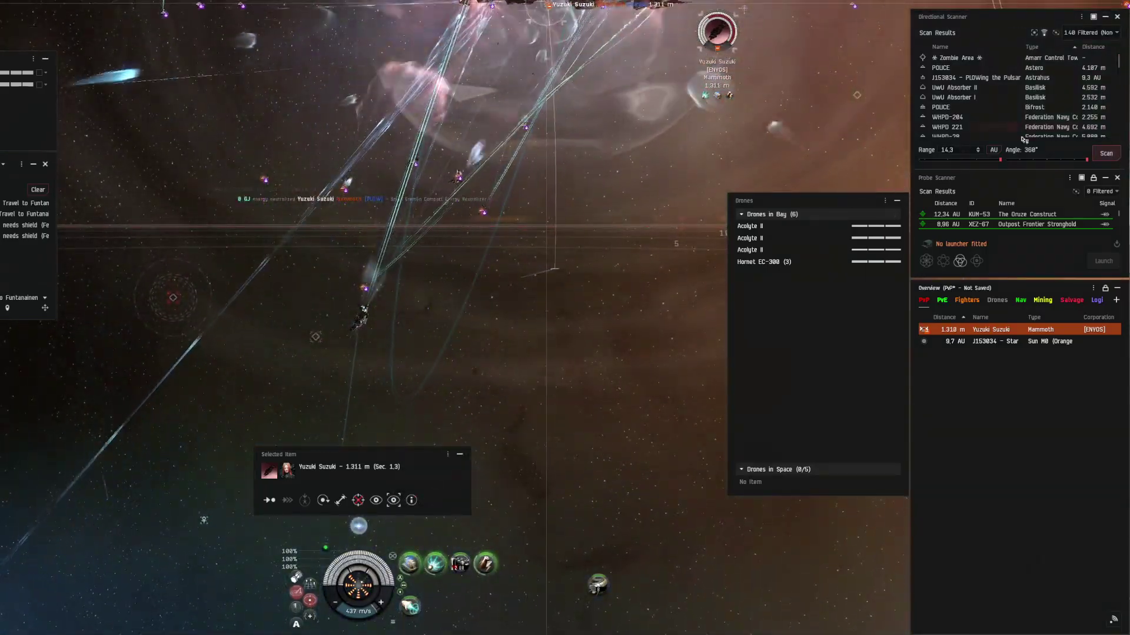
pyautogui.scroll(-10, 1051, 124)
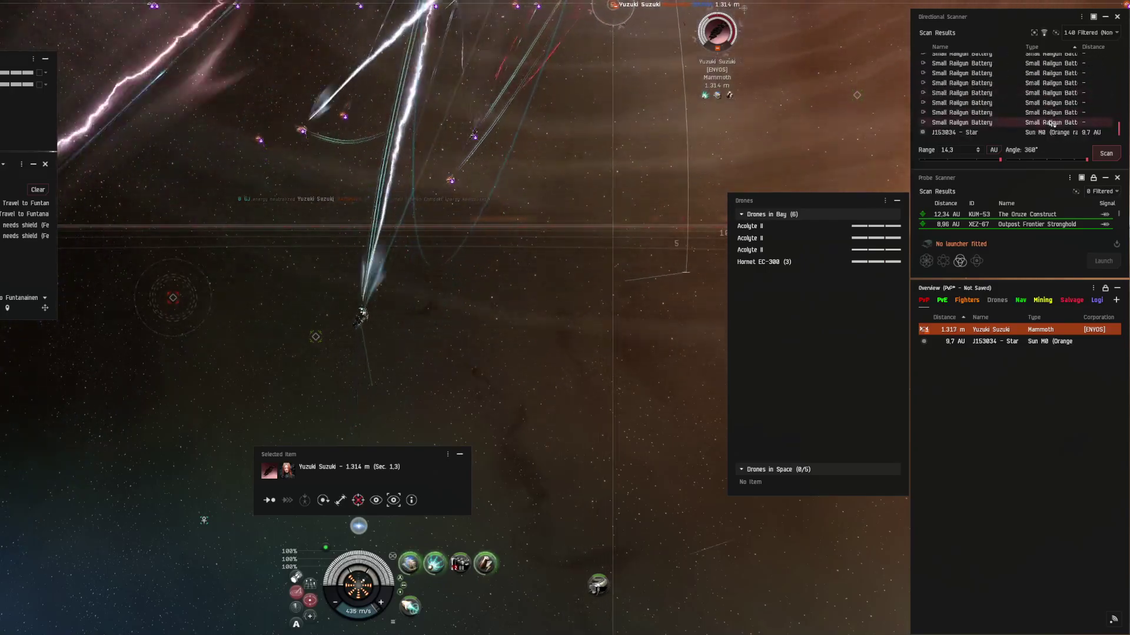
pyautogui.scroll(10, 1051, 125)
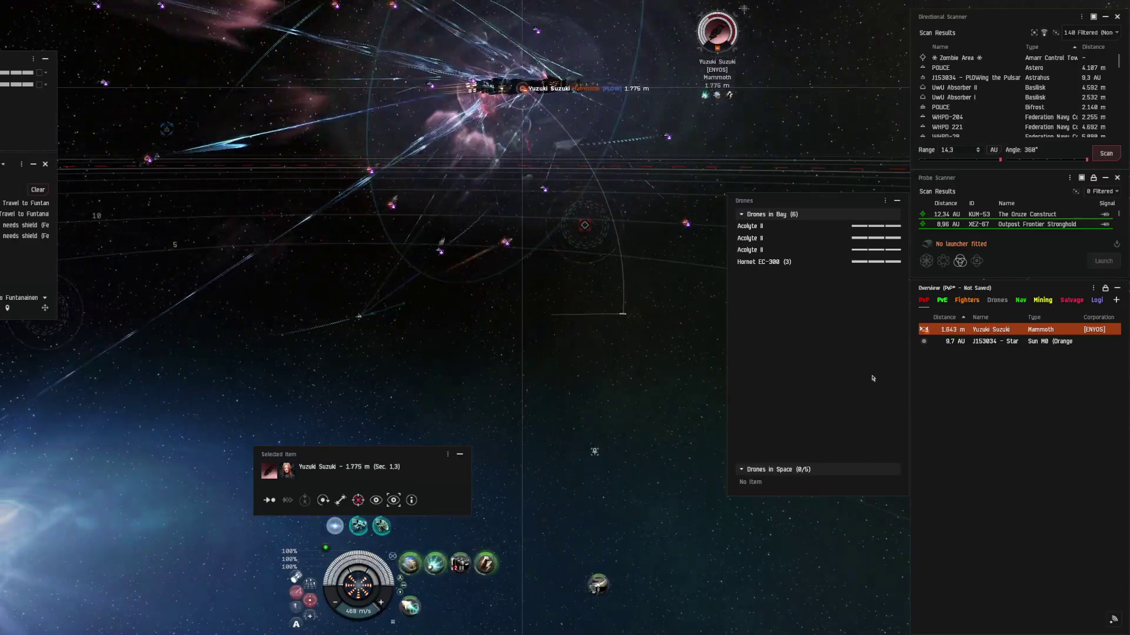
# Step: Run repeated directional scans to watch for other ships while the fleet shoots the Mammoth
pyautogui.click(1105, 155)
pyautogui.scroll(-5, 1089, 113)
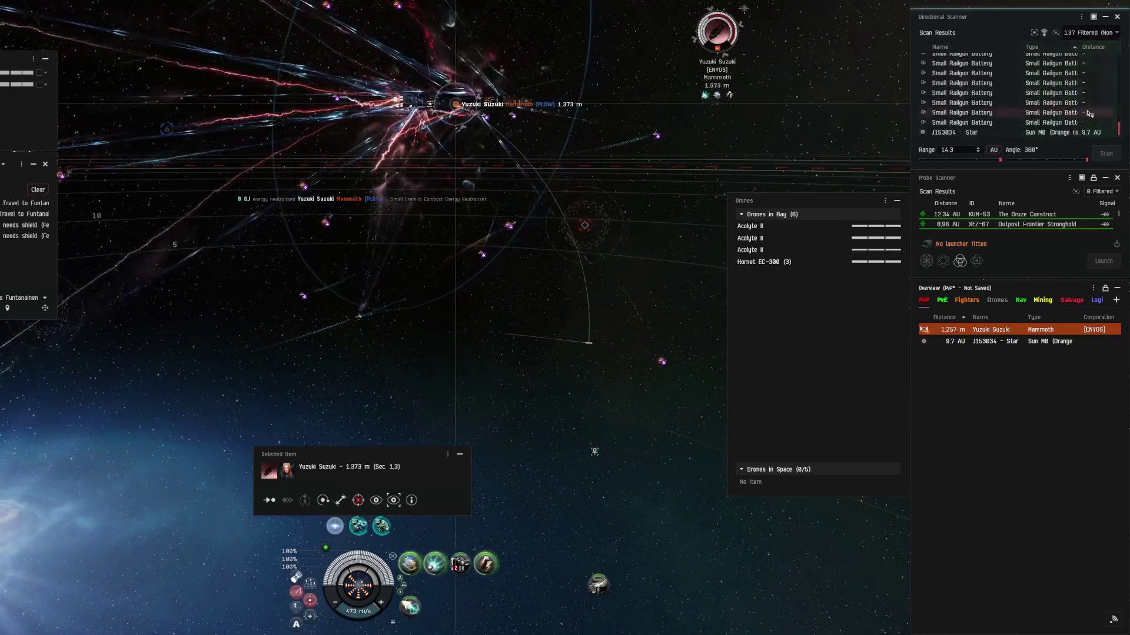
pyautogui.scroll(3, 1089, 112)
pyautogui.scroll(2, 1082, 112)
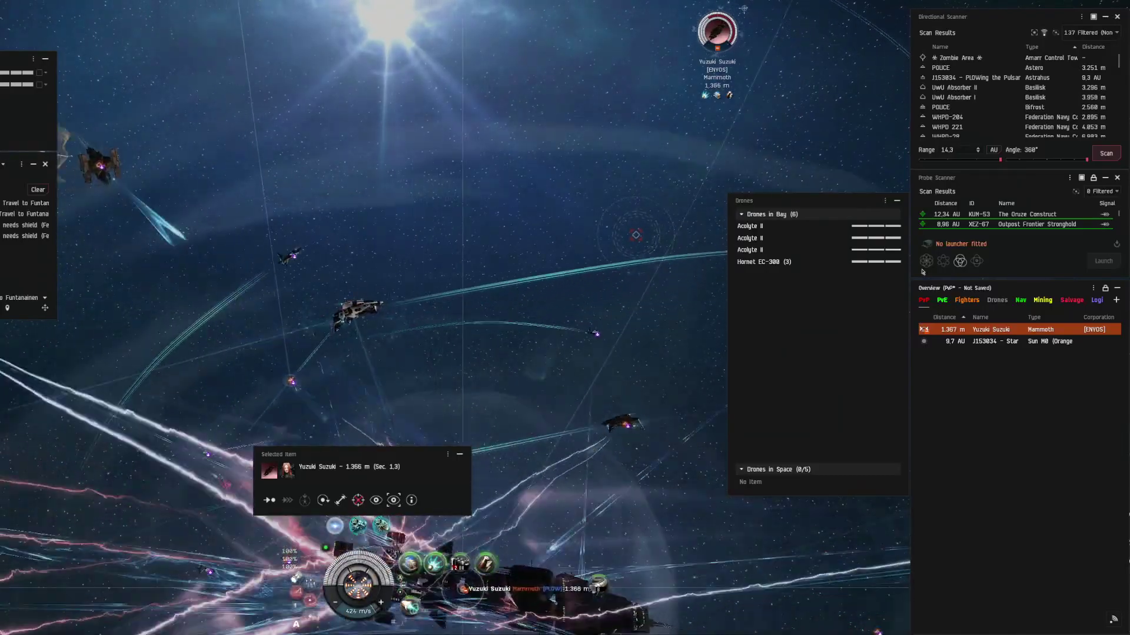
pyautogui.click(1105, 152)
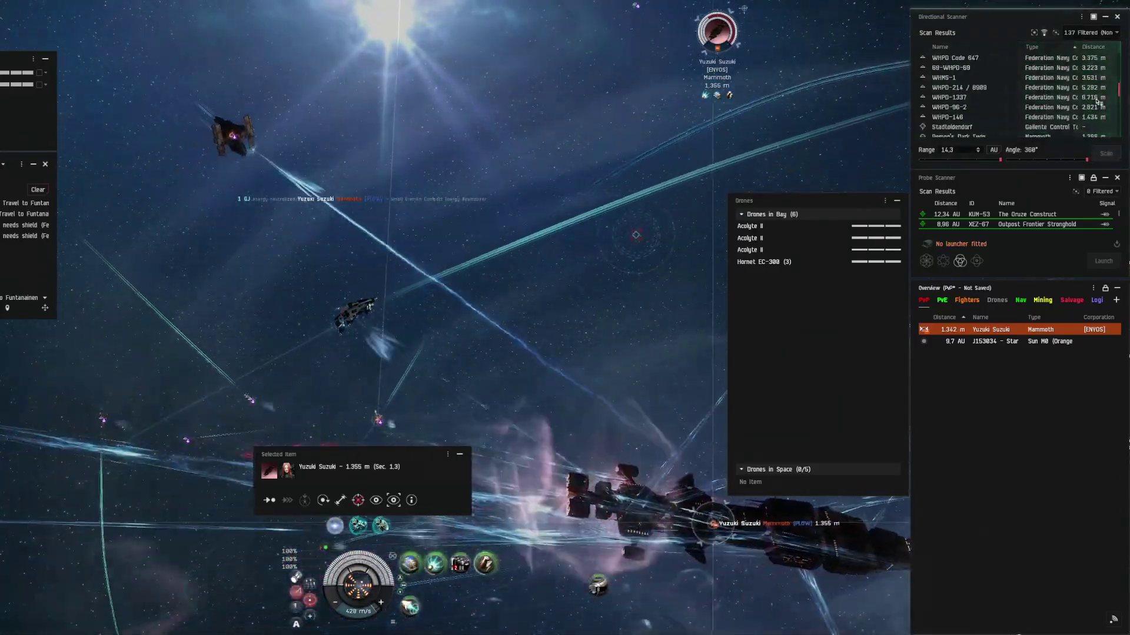
pyautogui.scroll(-5, 1108, 114)
pyautogui.scroll(3, 1107, 114)
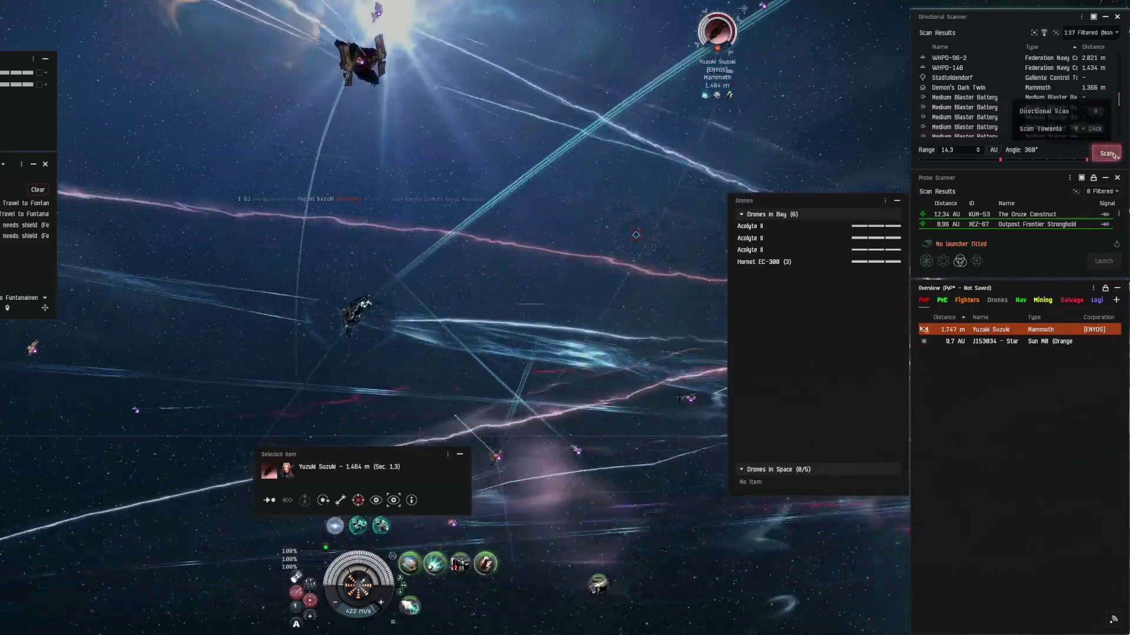
pyautogui.click(1107, 153)
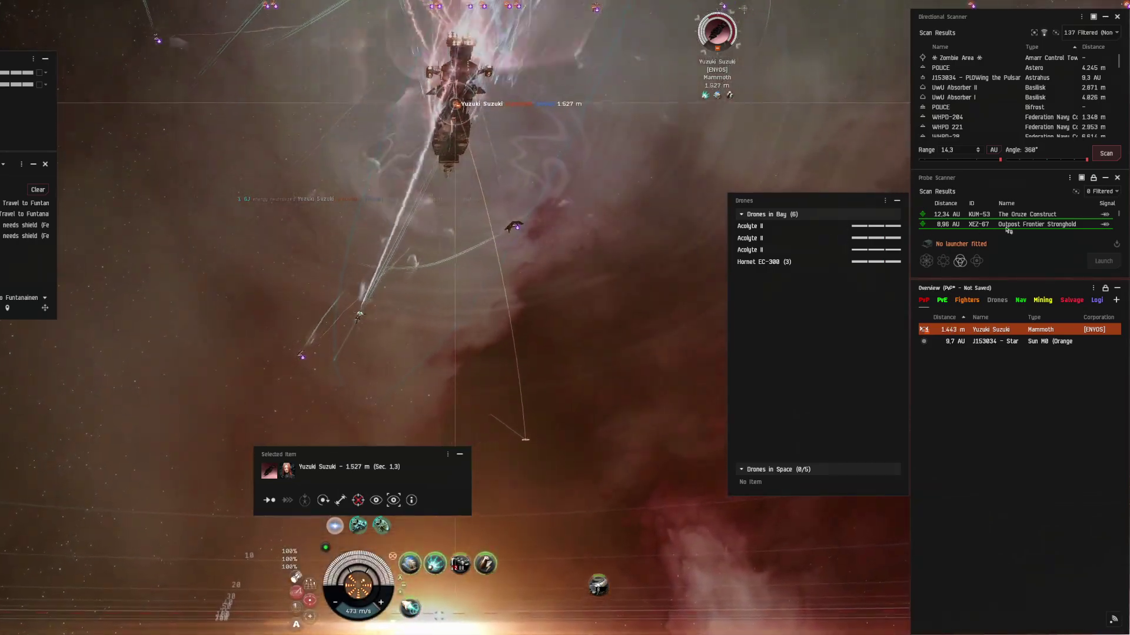
pyautogui.click(1106, 153)
pyautogui.scroll(-3, 1062, 115)
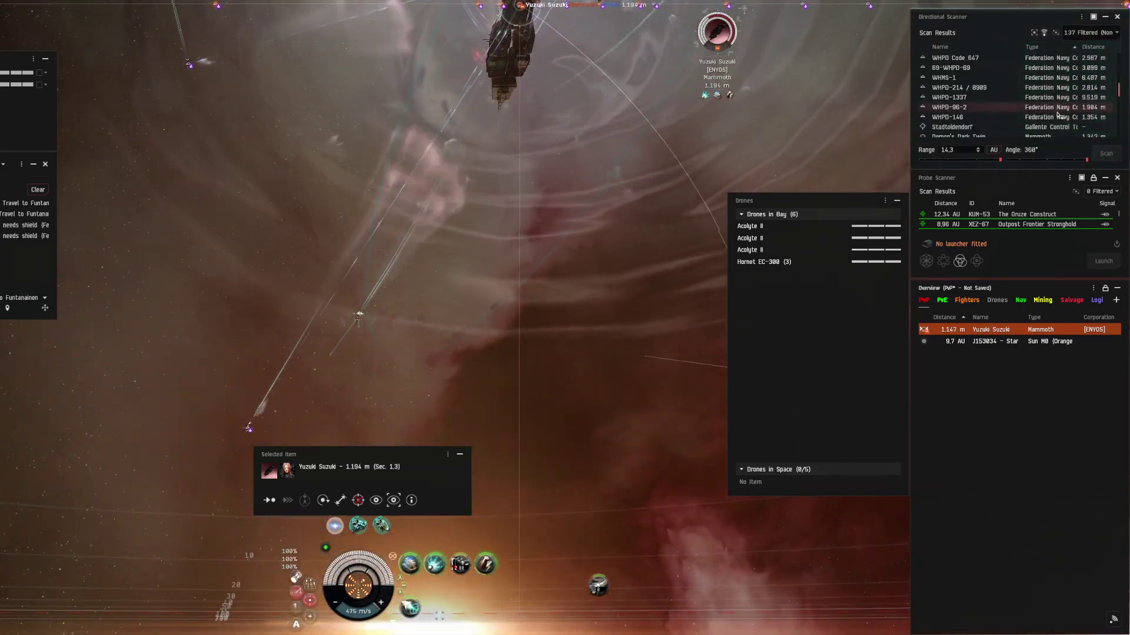
pyautogui.scroll(-3, 1058, 115)
pyautogui.scroll(-2, 1048, 123)
pyautogui.scroll(5, 1047, 127)
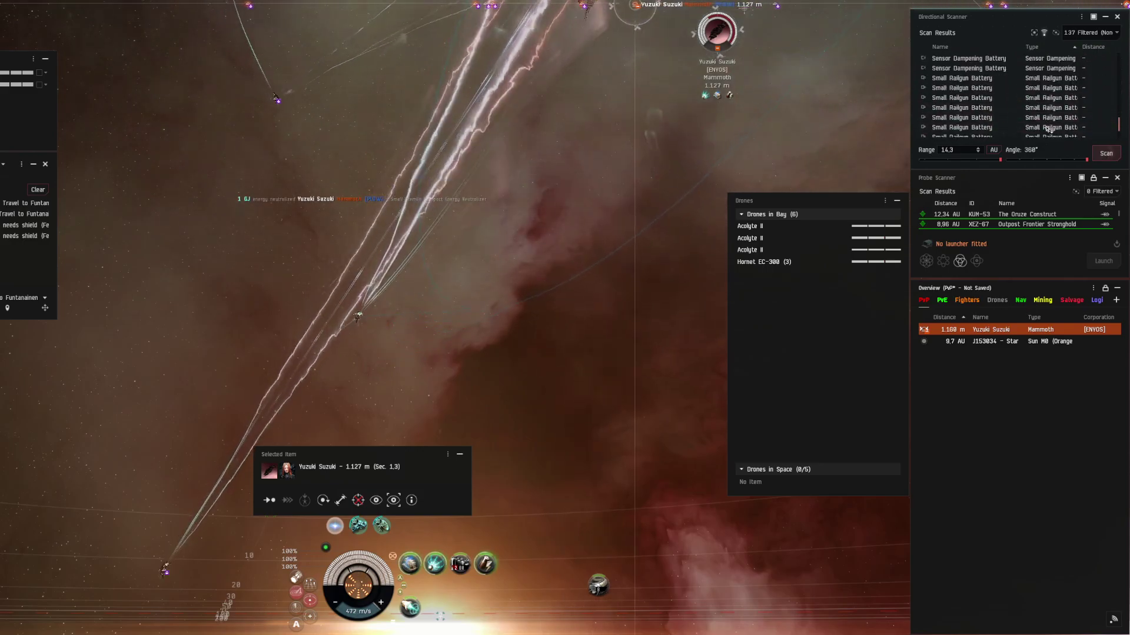
pyautogui.scroll(5, 1047, 125)
pyautogui.scroll(5, 1050, 124)
pyautogui.click(1096, 156)
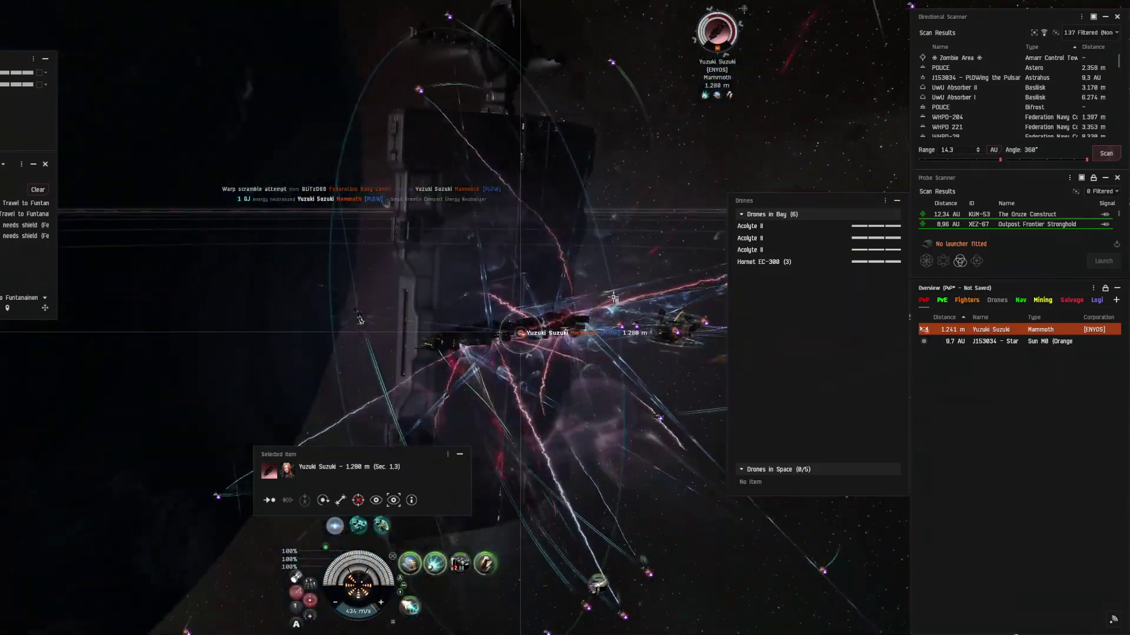
# Step: Choose an action against Yuzuki Suzuki's Mammoth from its radial menu
pyautogui.moveTo(488, 366)
pyautogui.mouseDown()
pyautogui.moveTo(519, 373)
pyautogui.moveTo(520, 388)
pyautogui.mouseUp()
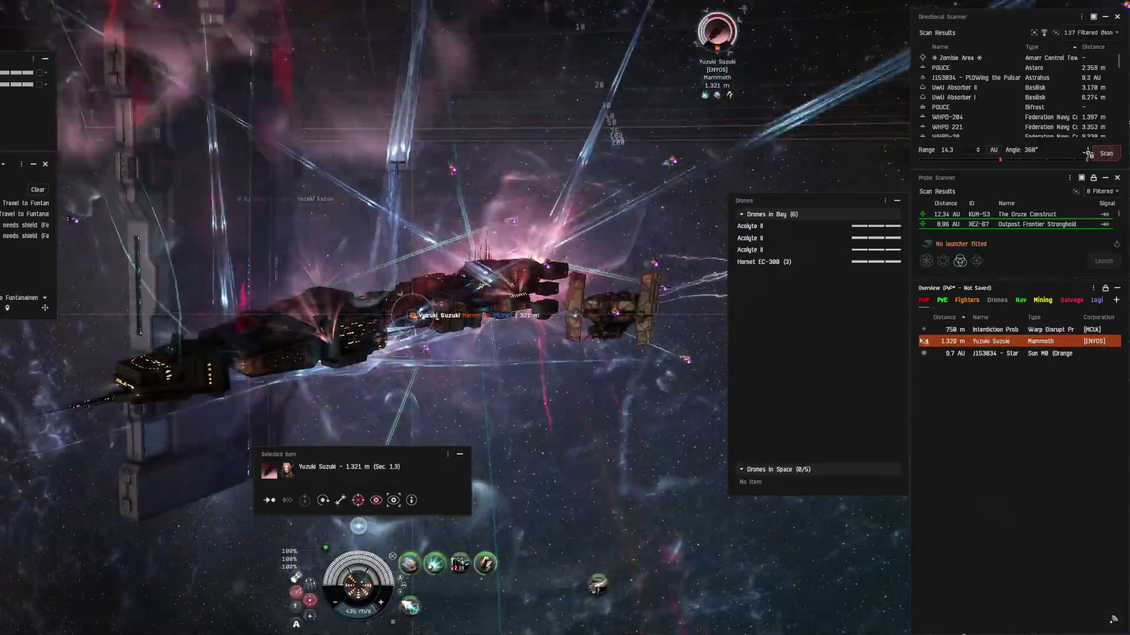
# Step: Run a fresh directional scan with the V hotkey as the Mammoth explodes
pyautogui.press('v')
pyautogui.scroll(-5, 1065, 107)
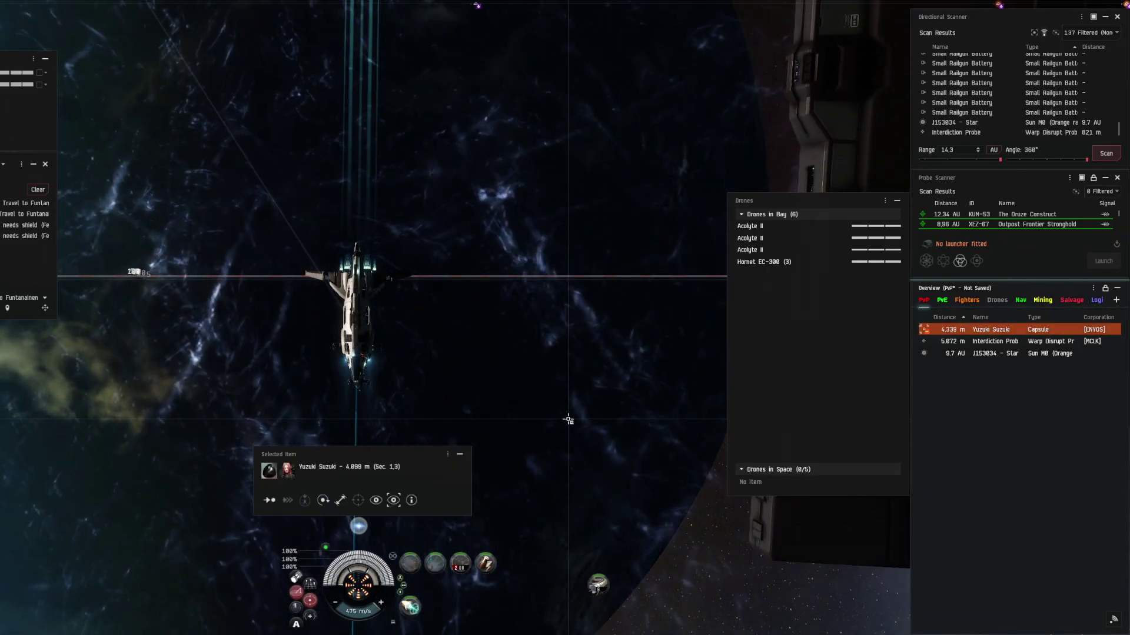
# Step: Bring up the in-space context menu while the escaping capsule leaves the overview
pyautogui.rightClick(635, 221)
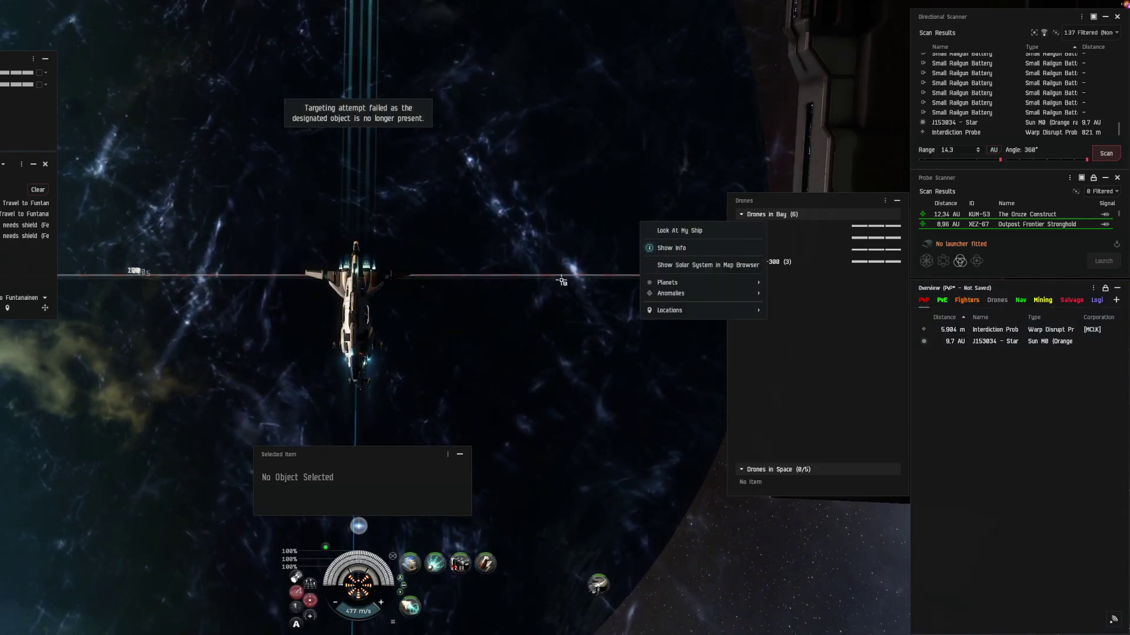
pyautogui.scroll(-5, 493, 303)
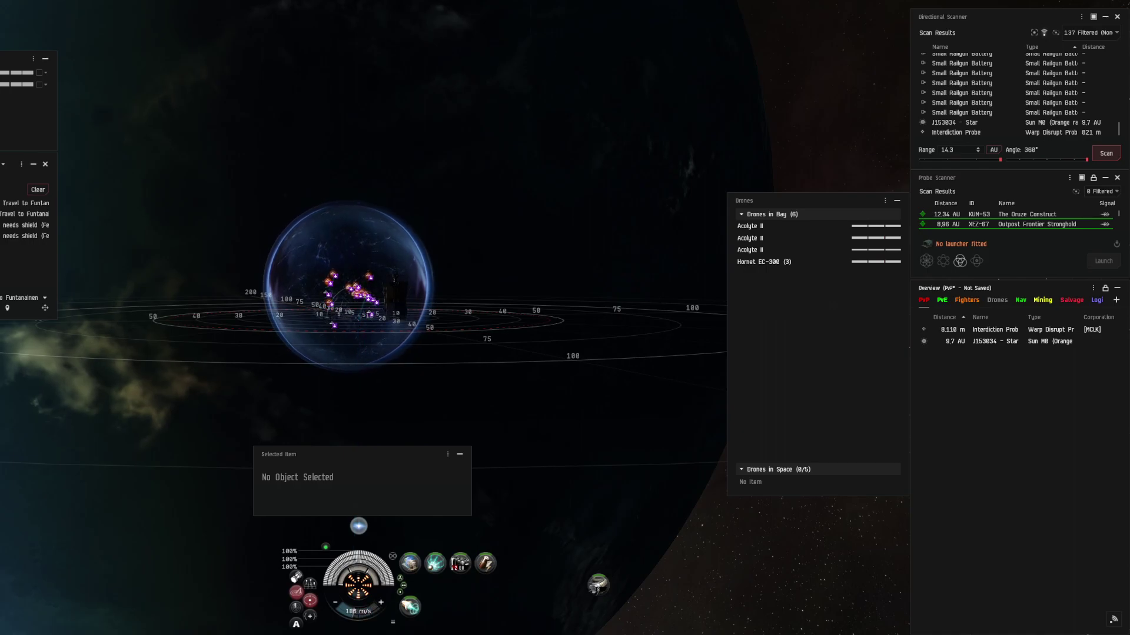
# Step: Switch to the Salvage overview tab and burn toward the Demon's Dark Twin wreck with the MWD
pyautogui.click(1073, 301)
pyautogui.doubleClick(958, 412)
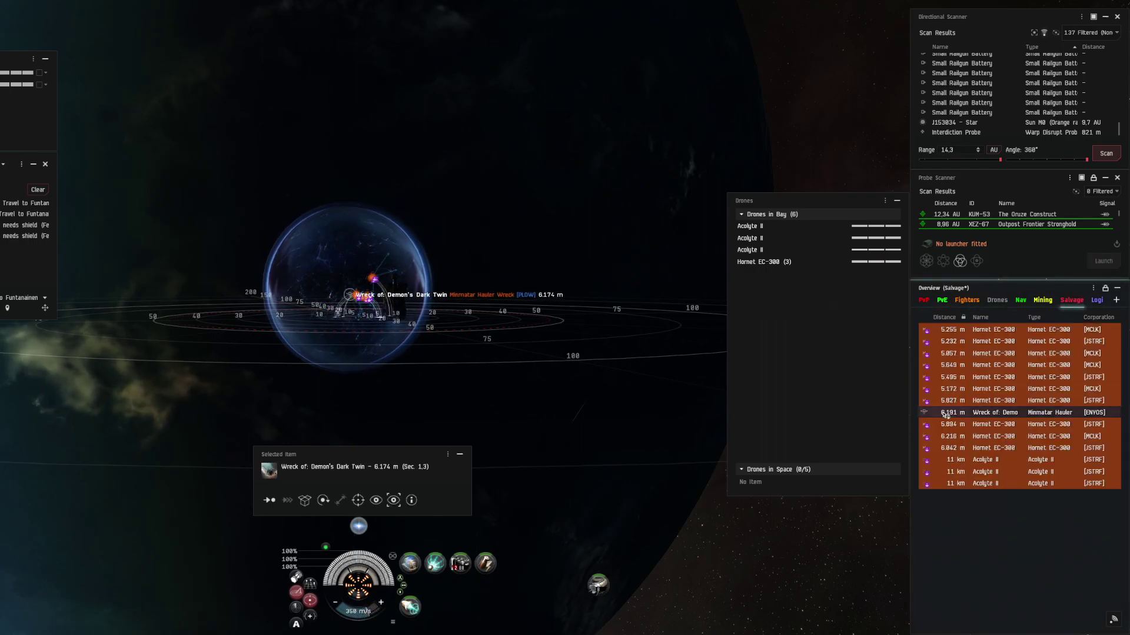
pyautogui.click(410, 606)
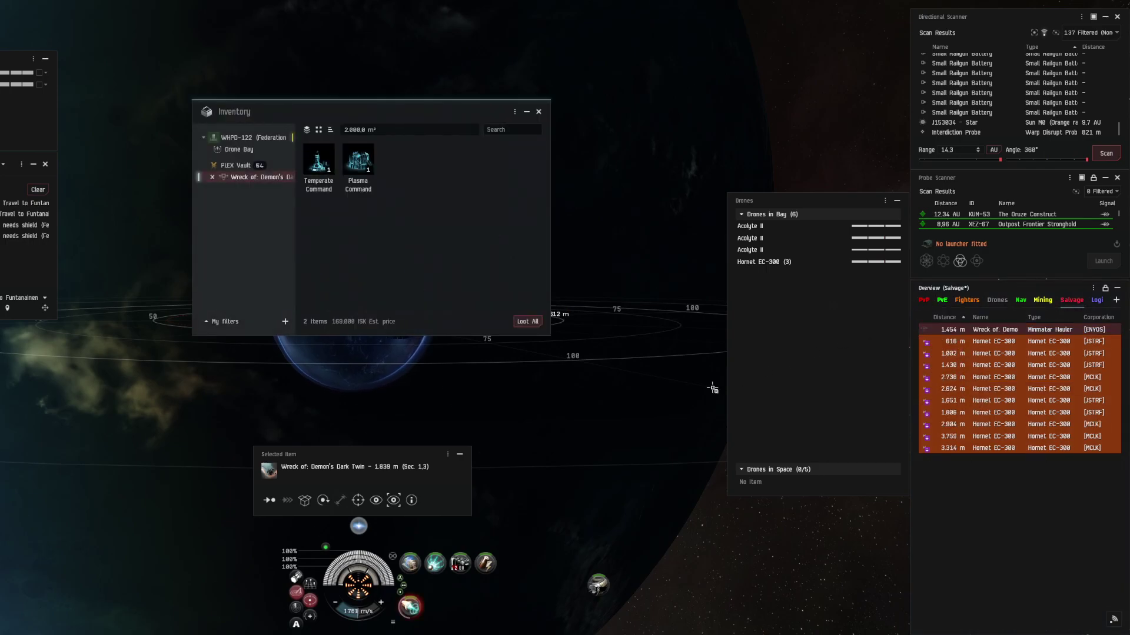
# Step: Try looting the Plasma Command, dismiss the not-enough-space notice and close the wreck's cargo
pyautogui.doubleClick(364, 170)
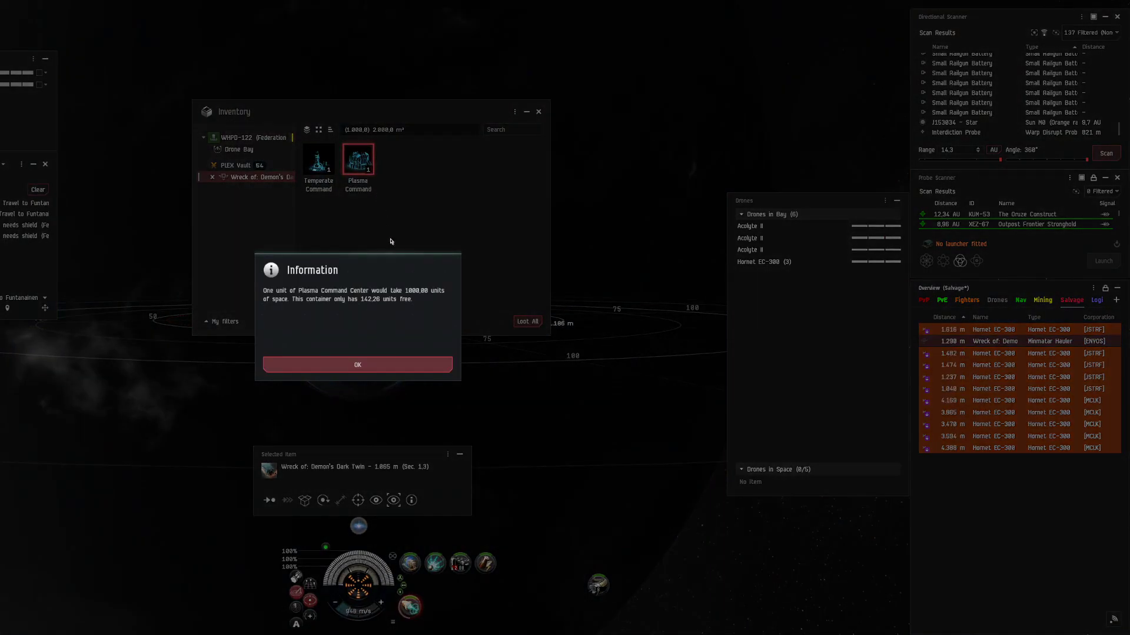
pyautogui.click(382, 368)
pyautogui.click(538, 114)
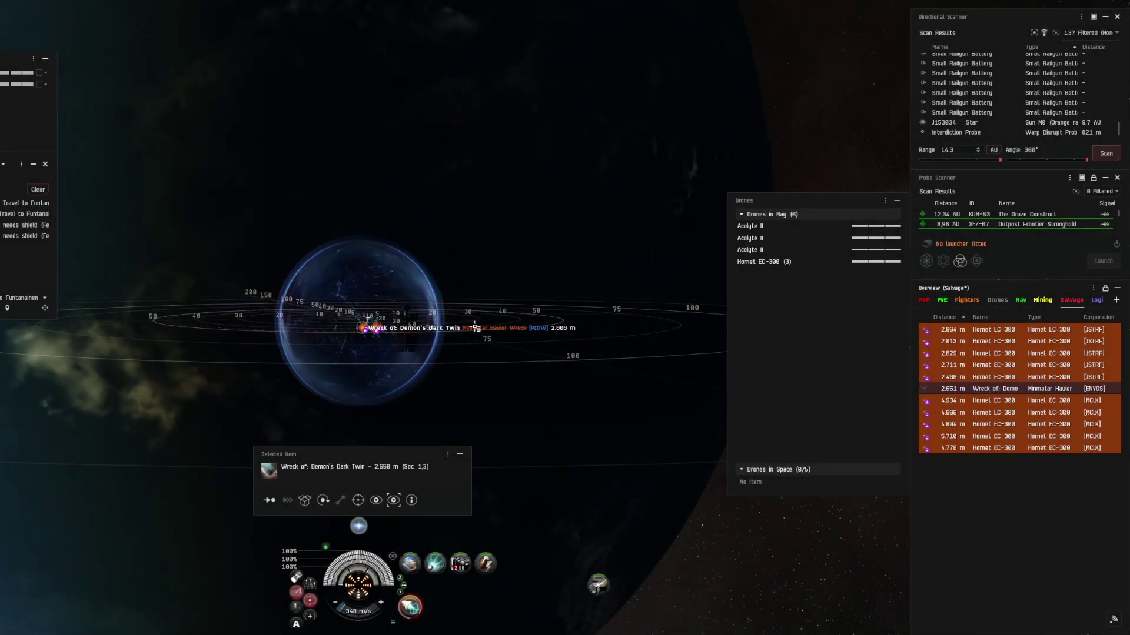
pyautogui.scroll(5, 434, 369)
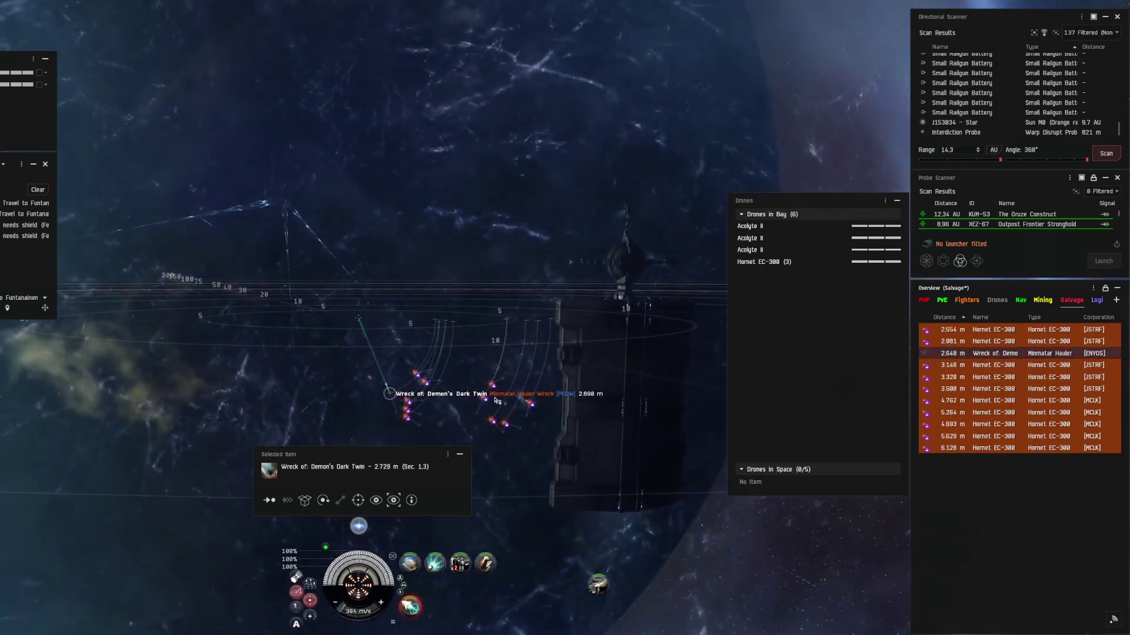
# Step: Orbit the camera above the ship near the wreck and restore the PvP overview listing
pyautogui.moveTo(502, 276); pyautogui.dragTo(502, 371)
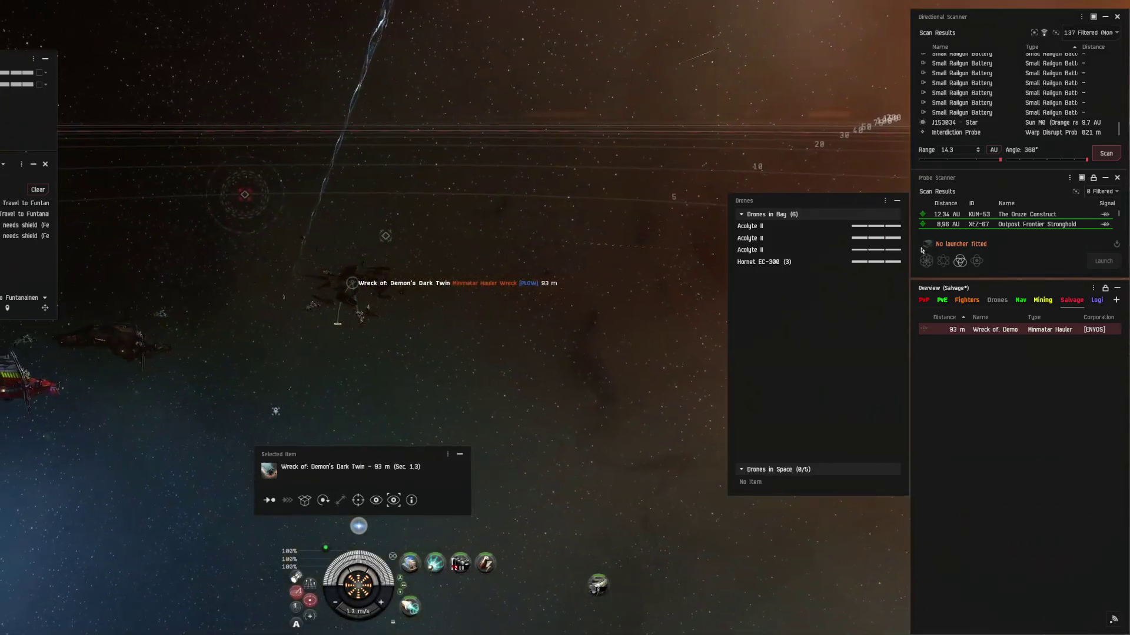
pyautogui.click(924, 300)
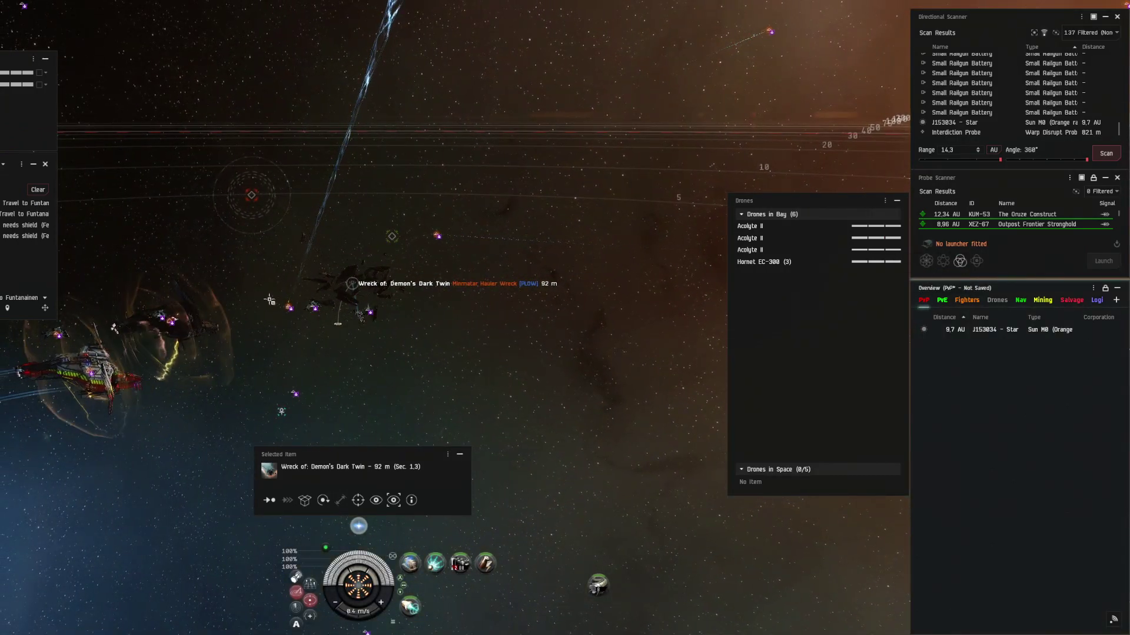